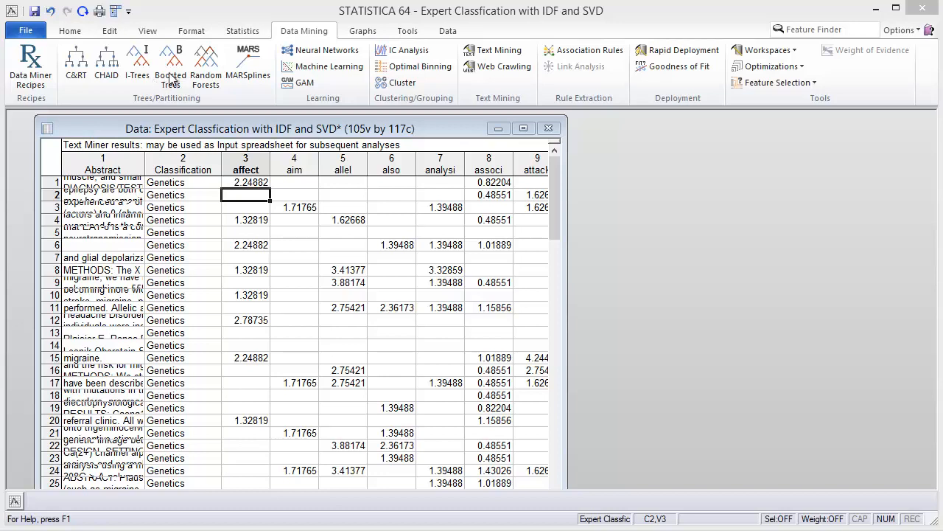
- Start a Boosted Trees classification analysis and open the variable selection
click(171, 77)
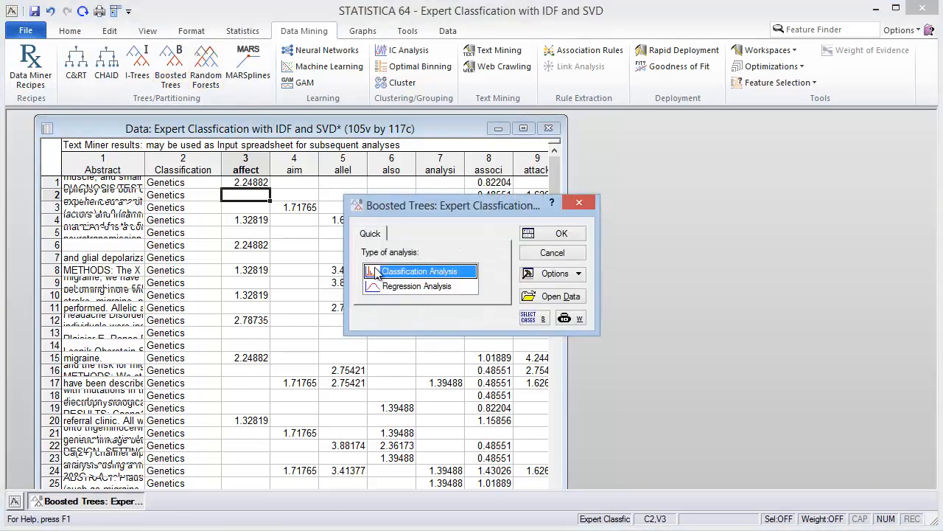
click(562, 233)
click(372, 217)
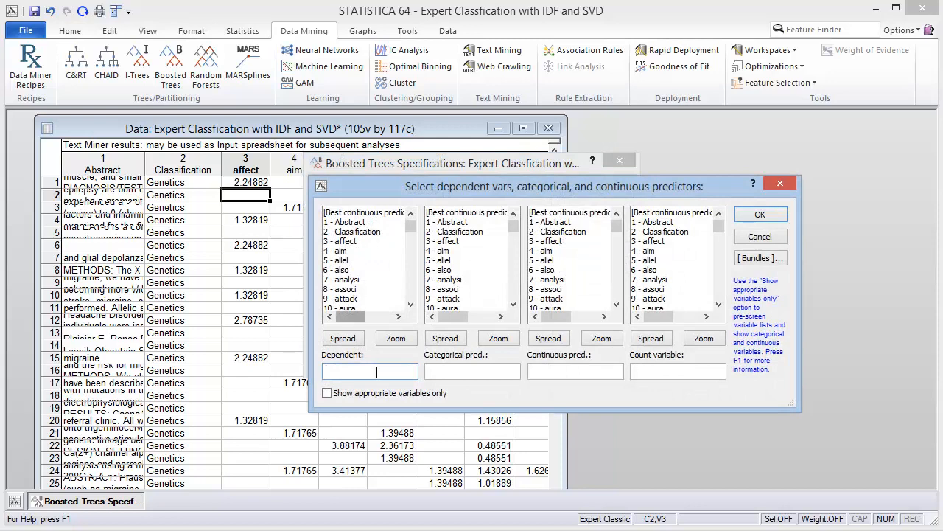
- Set Classification as the dependent variable and variables 3–105 as continuous predictors, continuing with the current selection
click(367, 233)
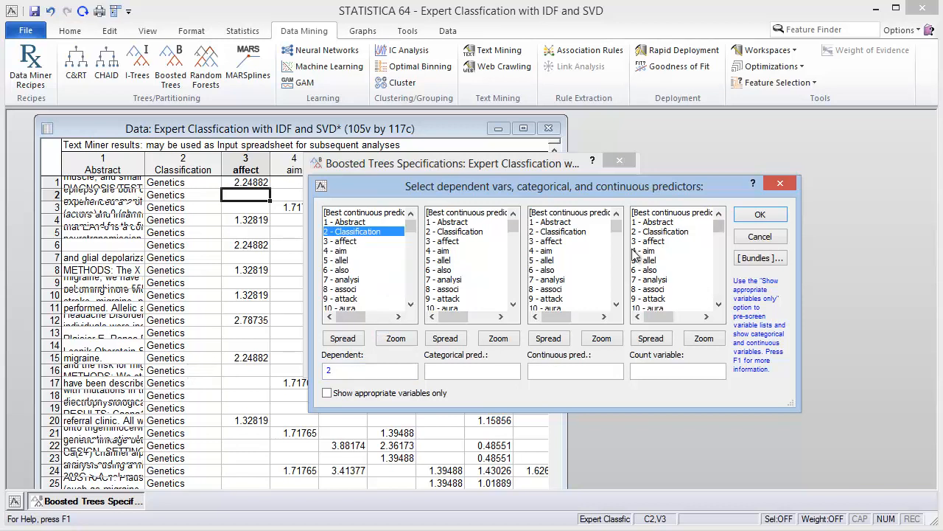
click(560, 242)
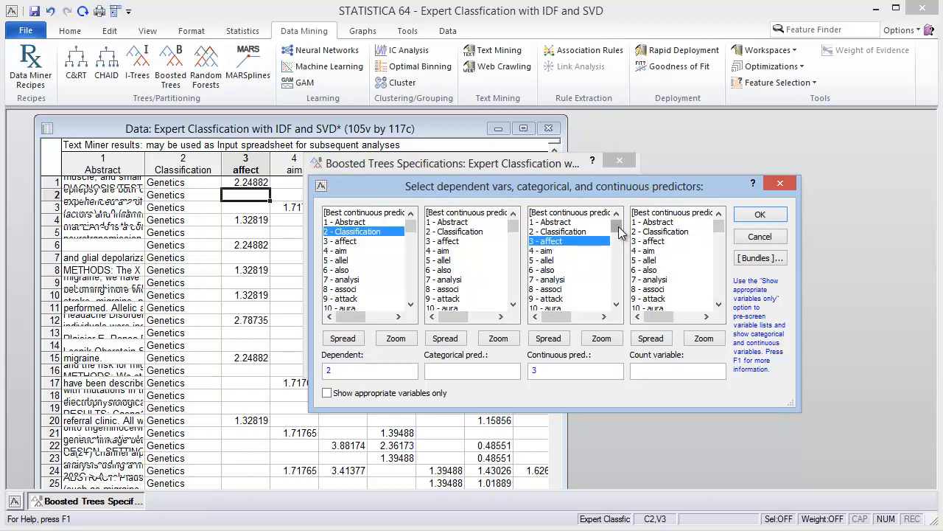
drag(616, 225, 618, 298)
shift+click(566, 298)
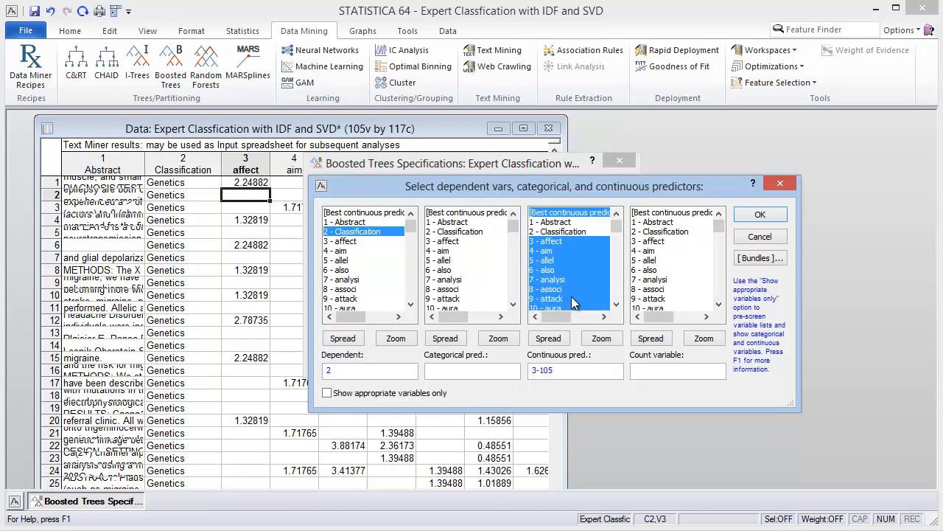
click(759, 214)
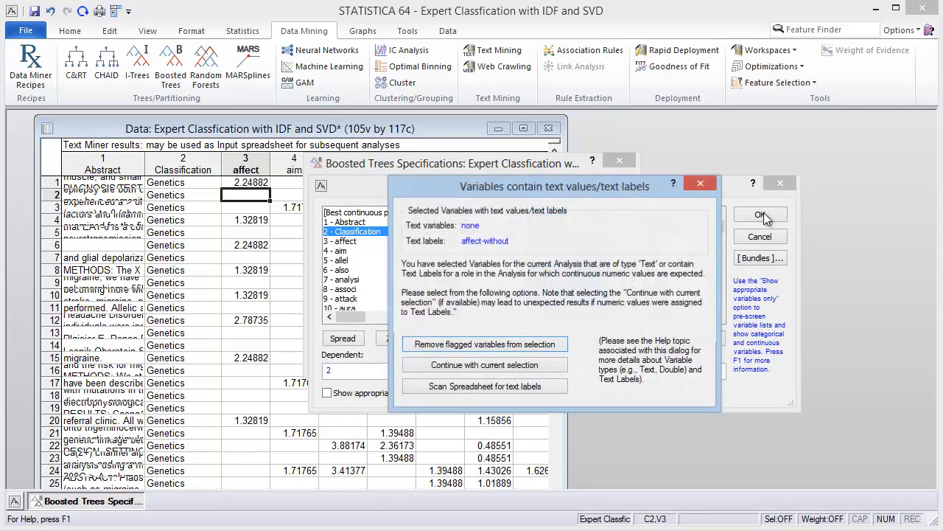
click(494, 365)
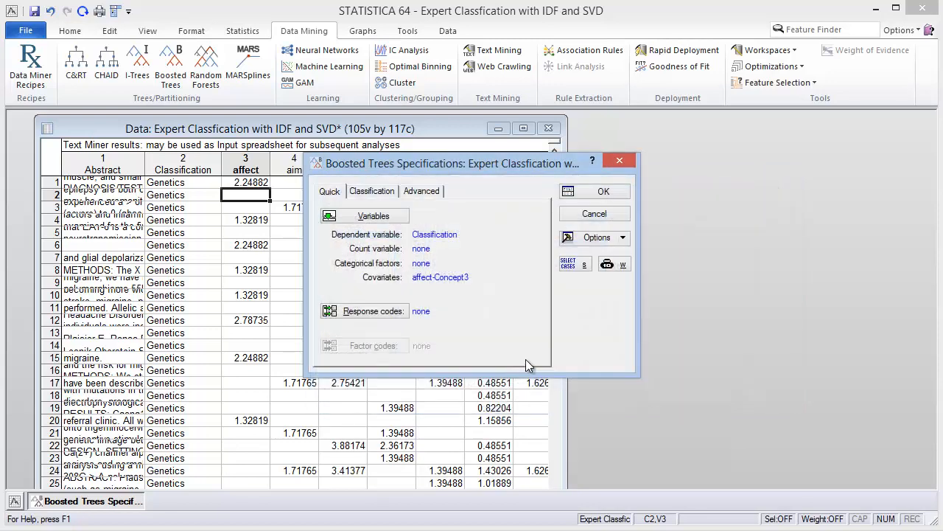
- Select all response codes for the Classification variable
click(370, 311)
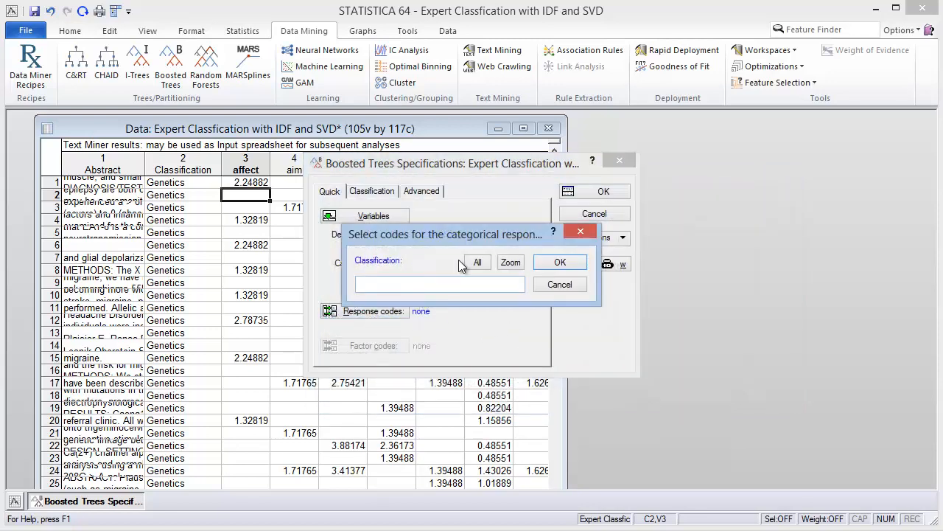
click(478, 262)
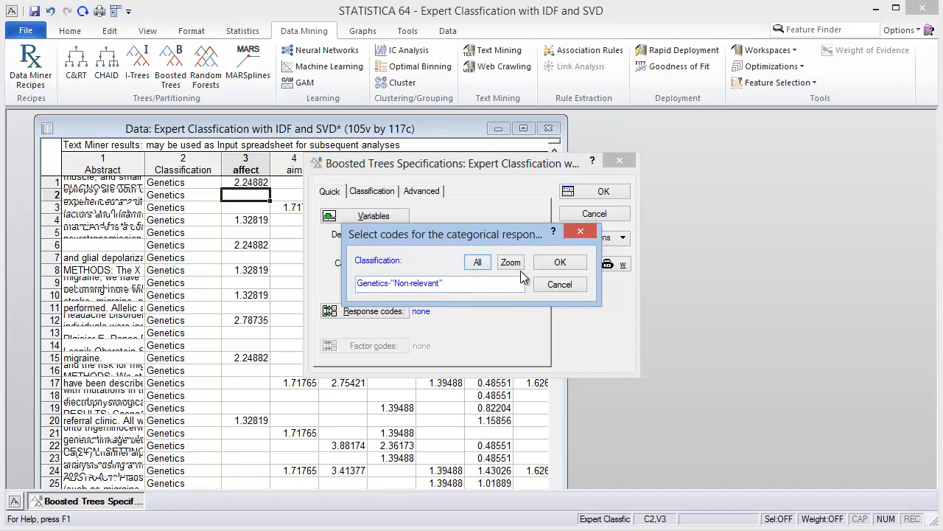
click(561, 264)
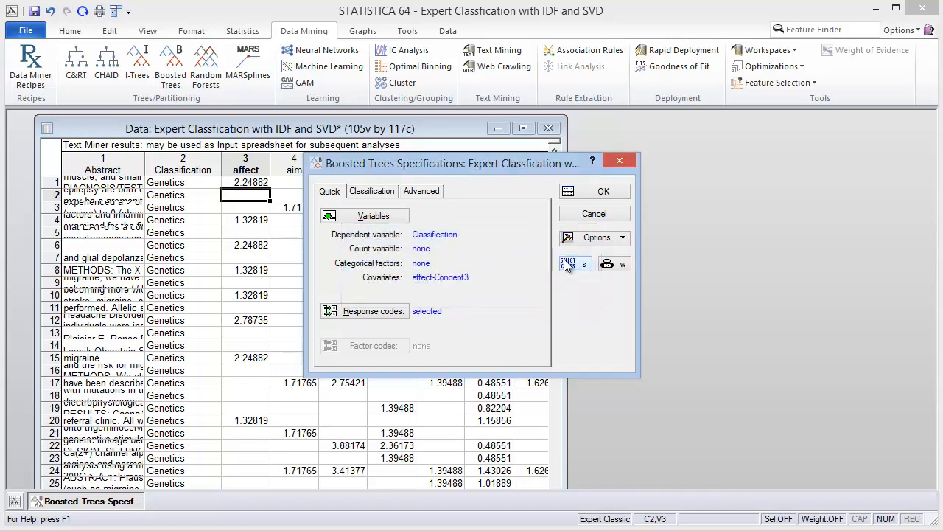
- Review the classification and advanced boosted trees settings and run the analysis
click(372, 192)
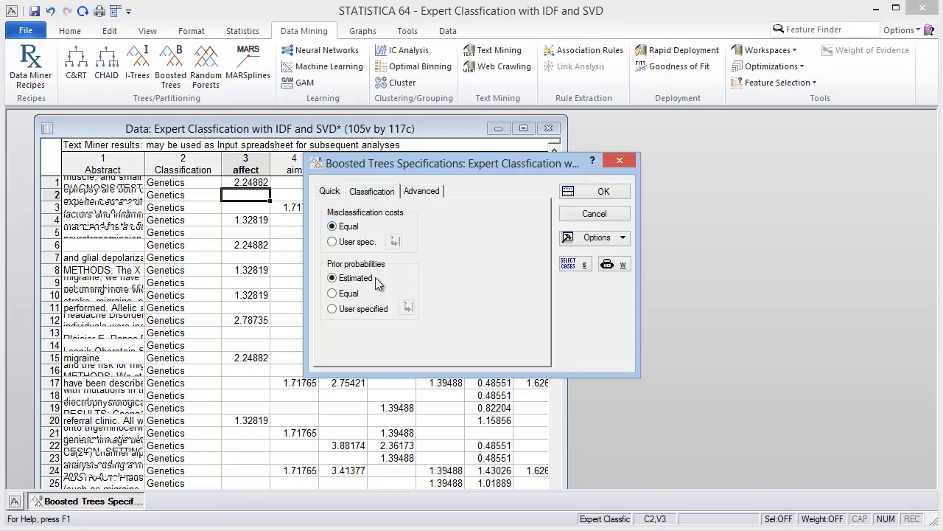
click(432, 193)
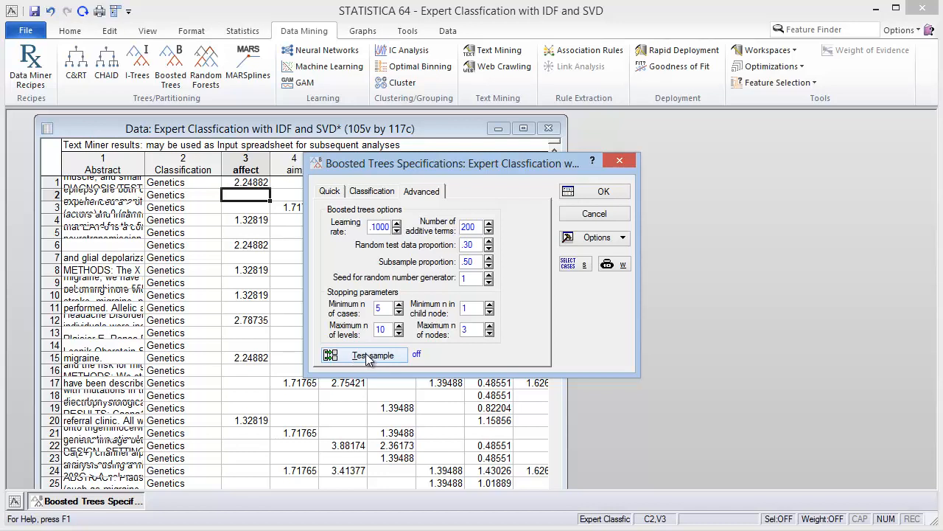
click(599, 193)
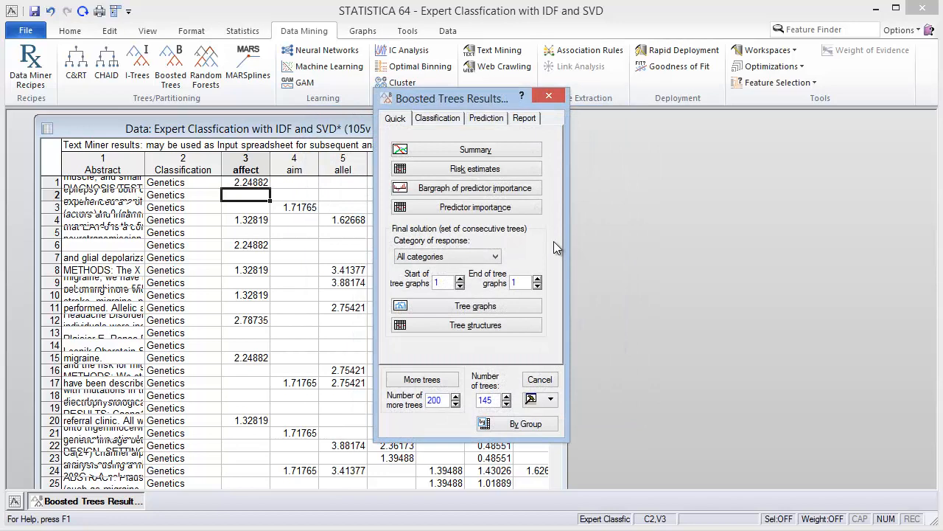
- Produce the predicted vs. observed classification matrix for the test set and enlarge its window
click(438, 119)
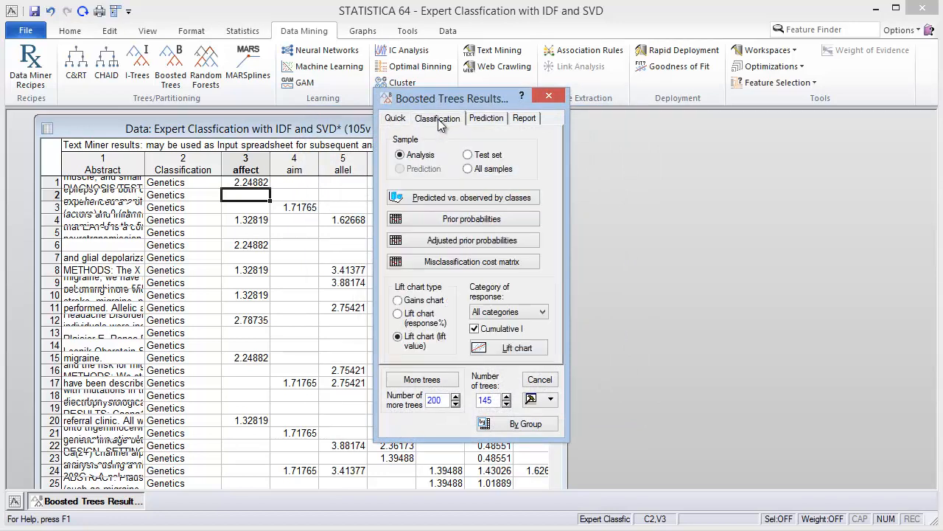
click(469, 155)
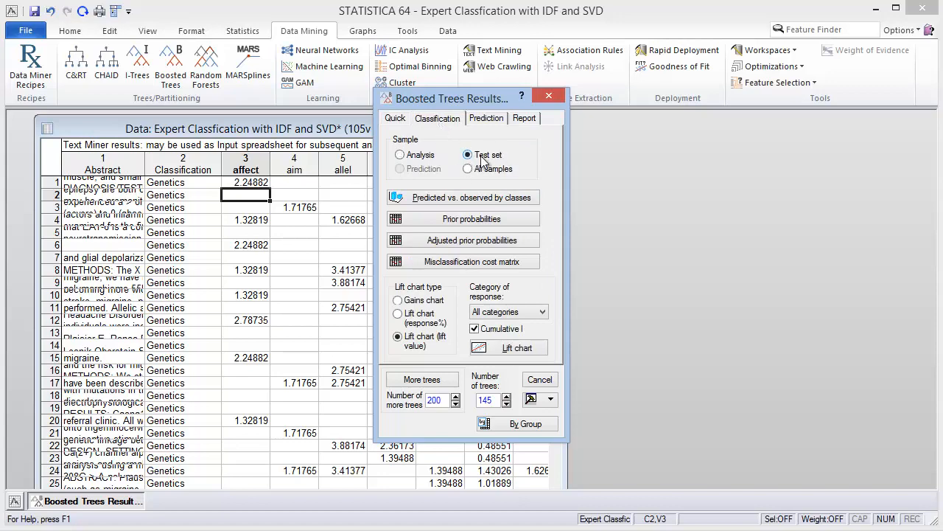
click(453, 199)
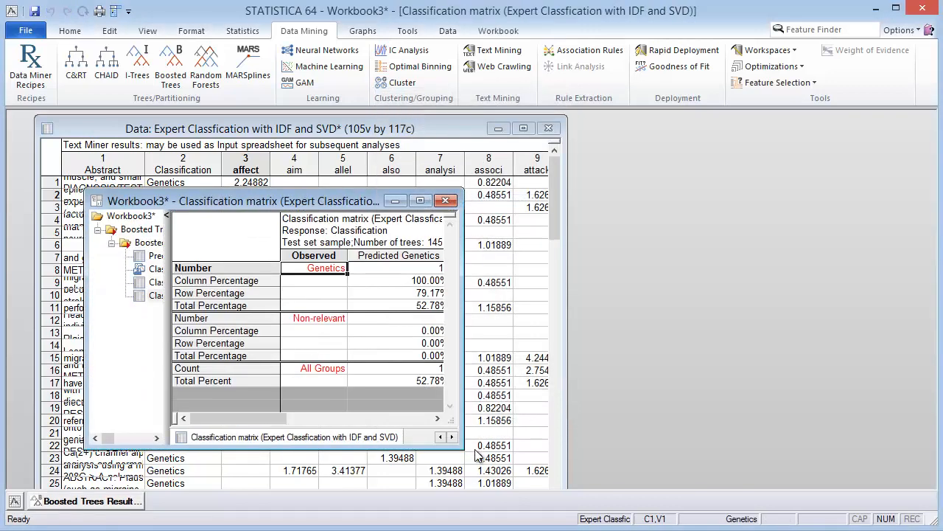
drag(457, 447, 713, 452)
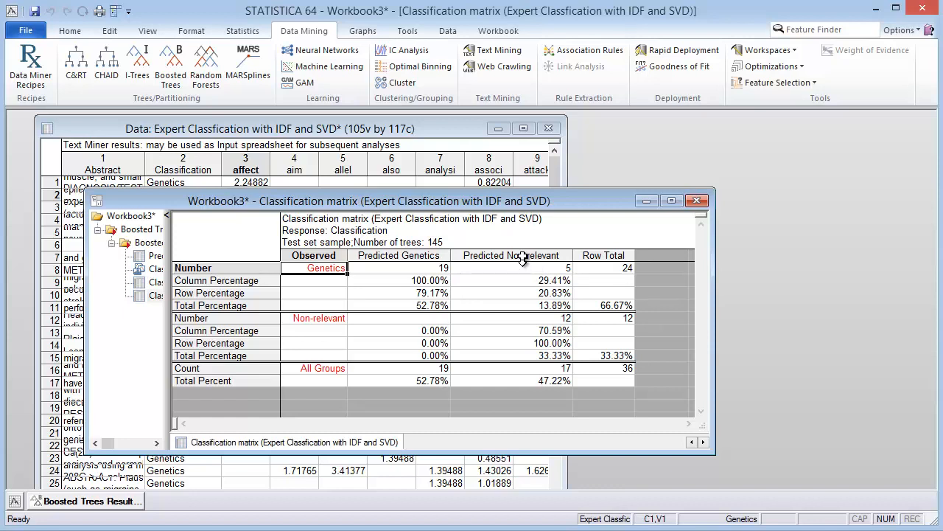
- Produce the predicted vs. observed classification matrix for all samples
click(79, 501)
click(468, 169)
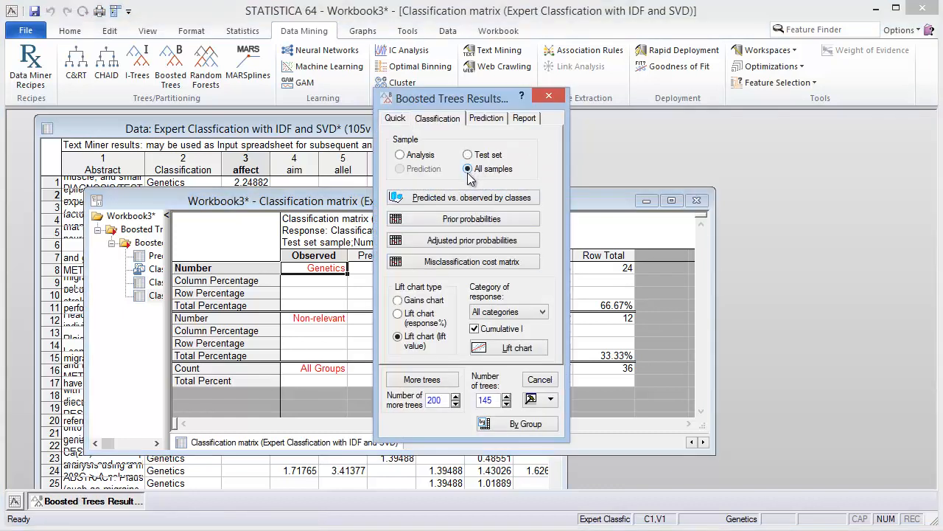
click(454, 199)
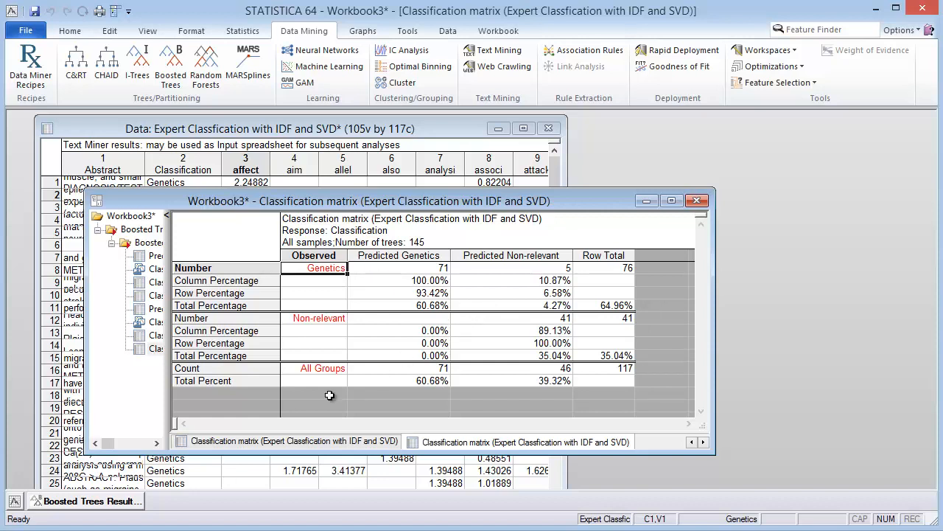
- Create the cumulative lift charts for all samples, enlarge the window, and show the Genetics category chart
click(110, 501)
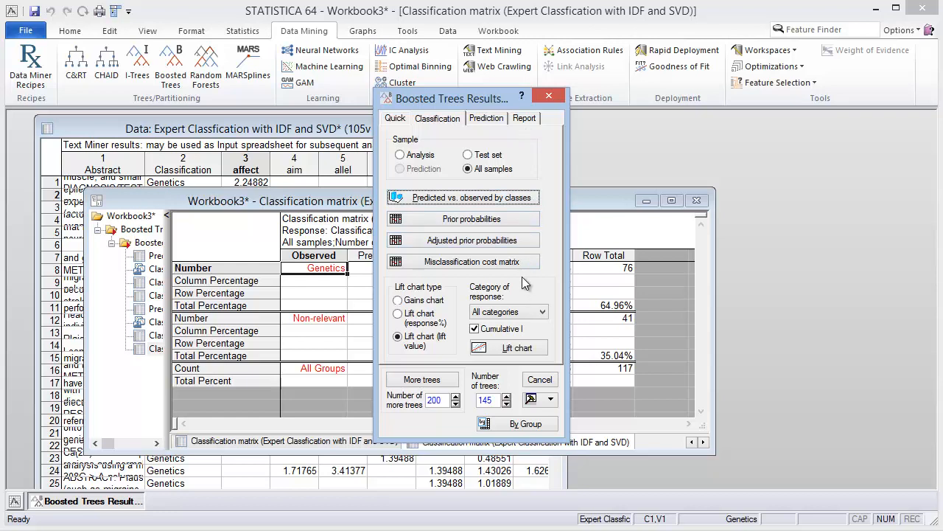
click(508, 349)
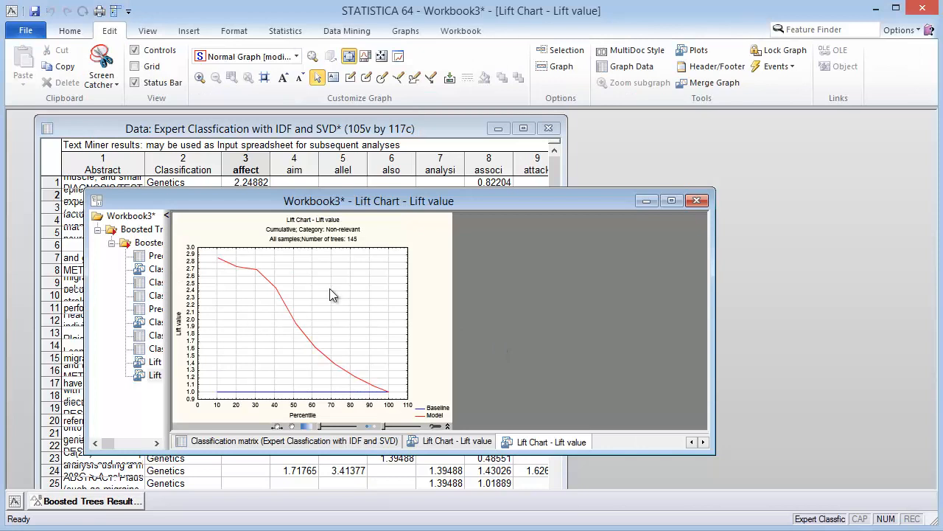
drag(715, 189, 758, 111)
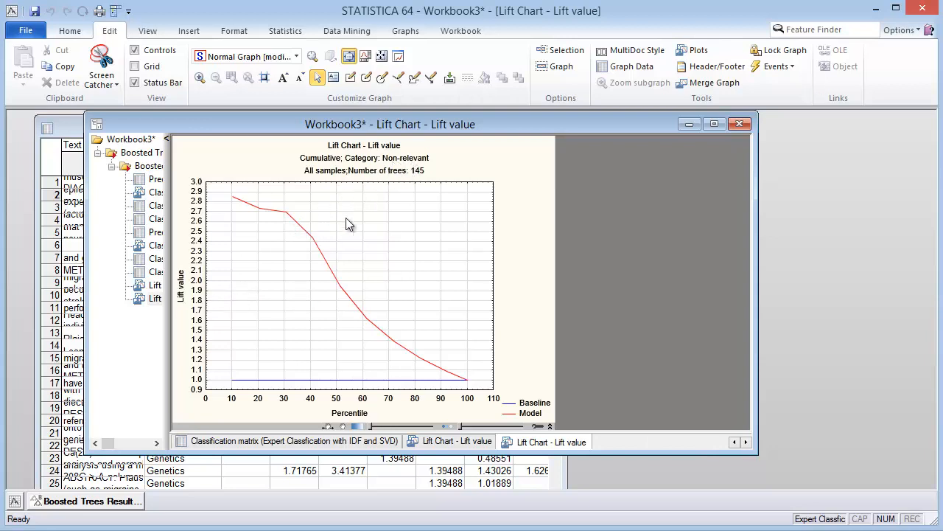
click(155, 285)
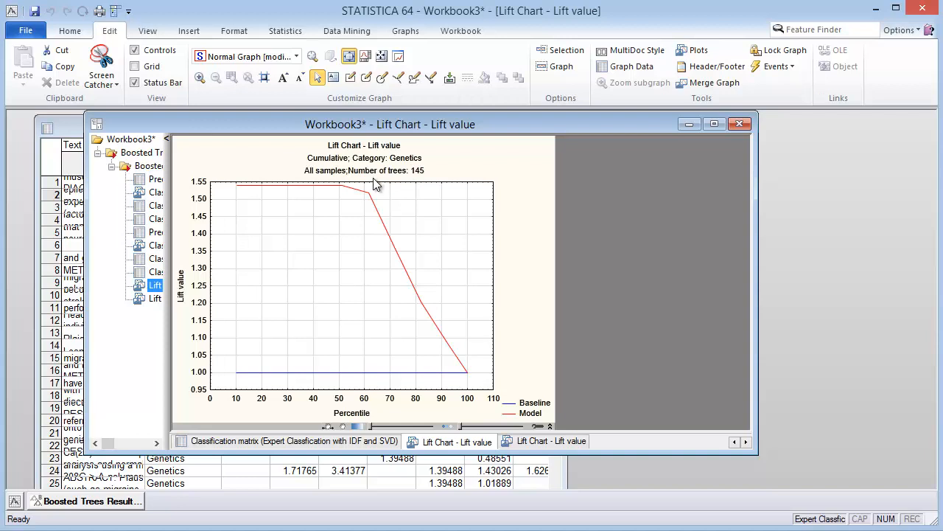
- Generate the PMML deployment code for the boosted trees model
click(92, 502)
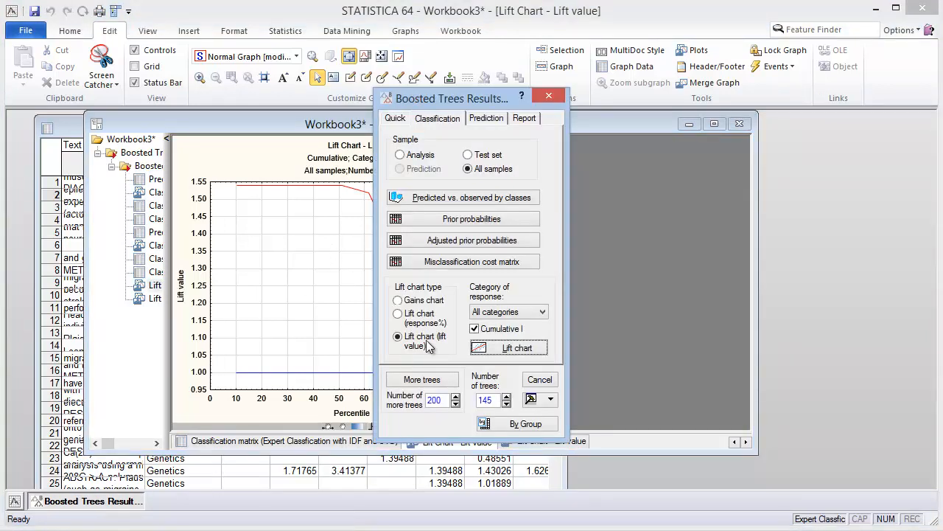
click(524, 119)
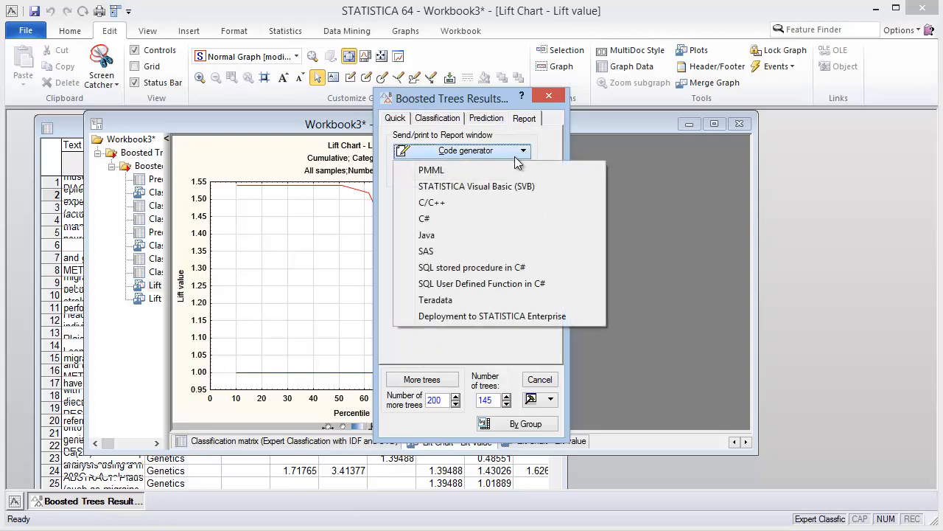
click(435, 170)
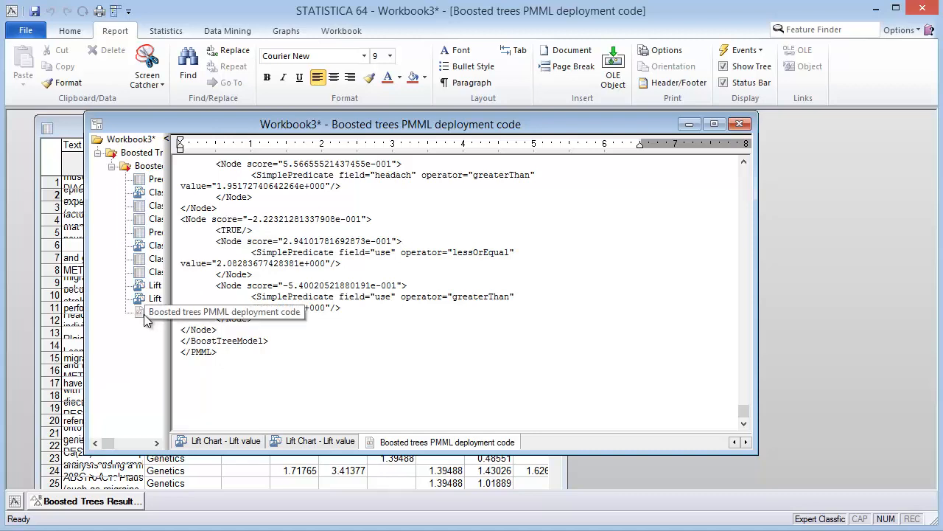
- Save the PMML deployment code as an XML file named BT_PubMed in the Blog 3 folder
drag(169, 283, 274, 282)
right_click(176, 317)
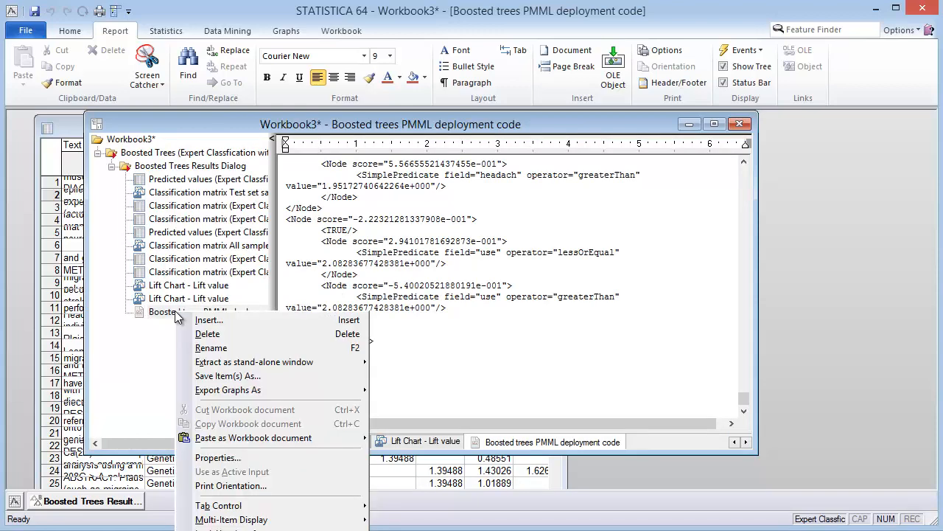
click(245, 375)
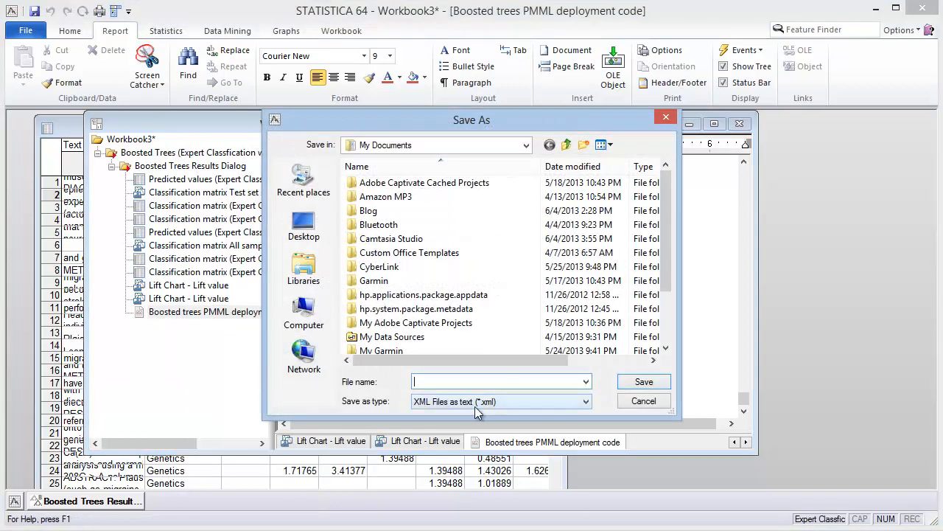
text(BT_PubMed)
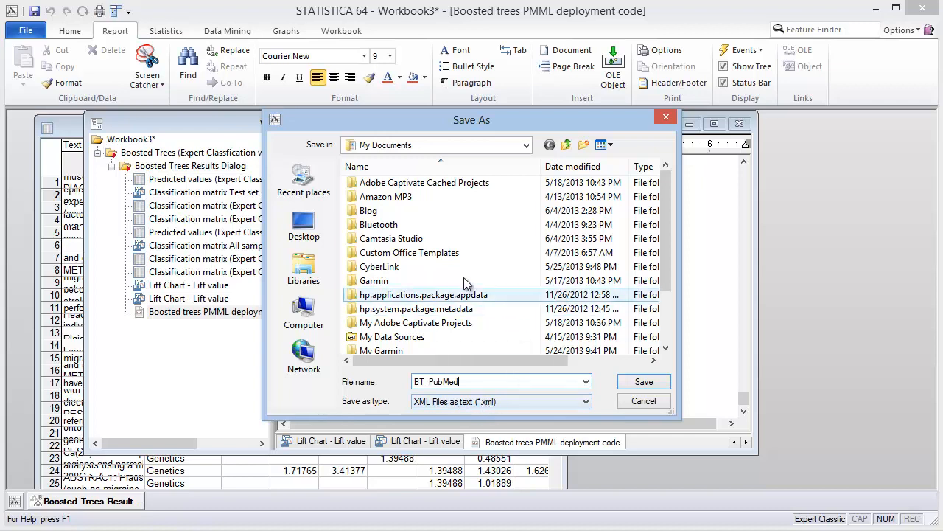
double_click(372, 210)
double_click(374, 187)
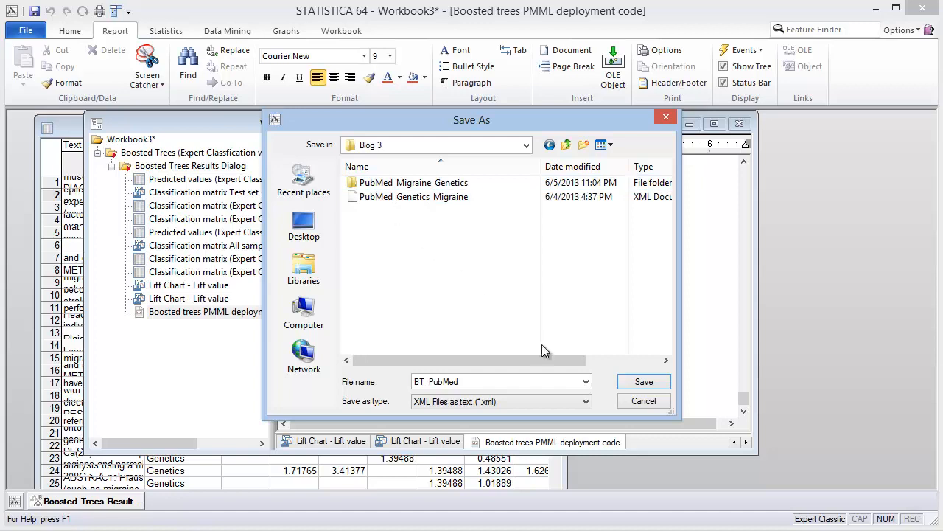
click(642, 385)
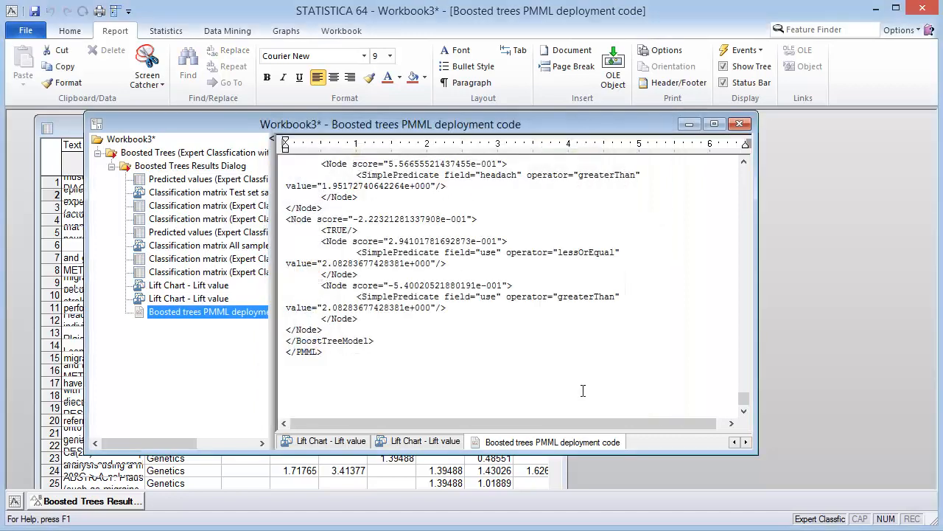